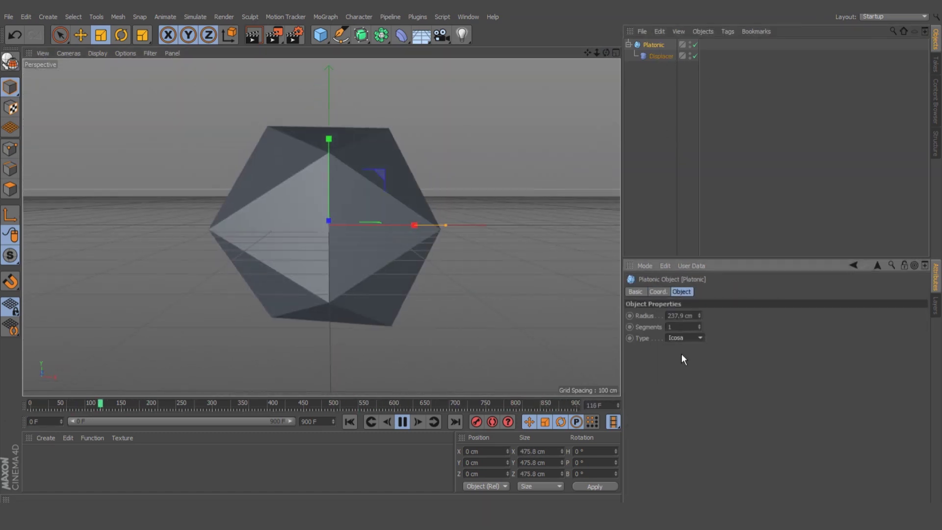
Add a camera framing the icosahedron, switch to the Right view, and select the camera
{"action": "left_click", "coordinate": [442, 35]}
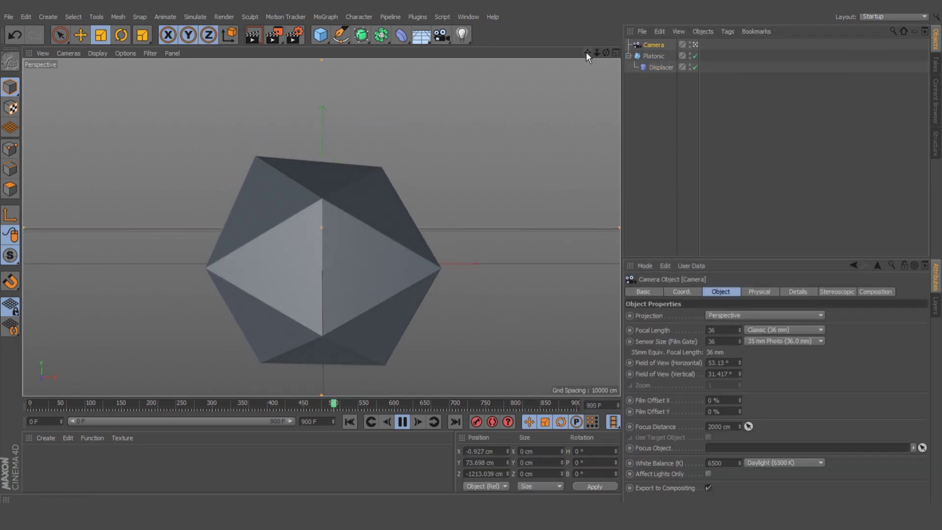
{"action": "left_click", "coordinate": [688, 292]}
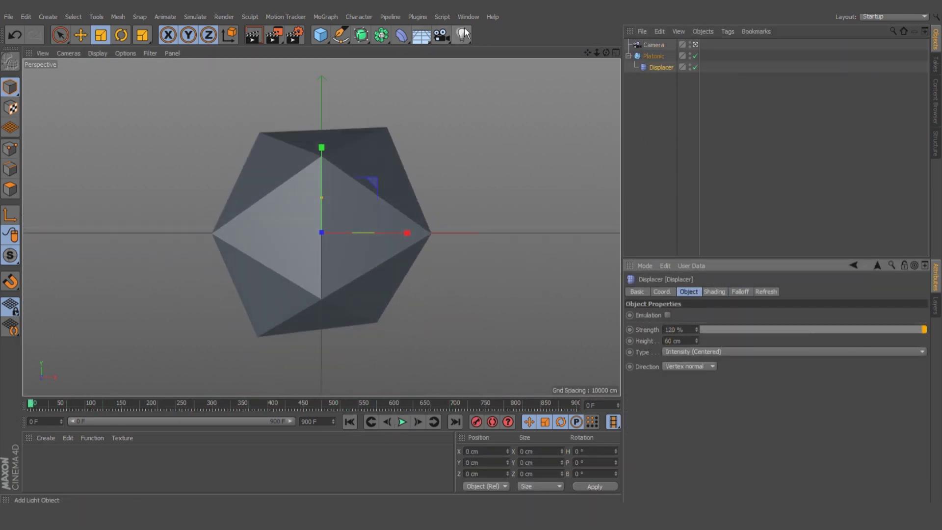
{"action": "key", "text": "F4"}
{"action": "key", "text": "F3"}
{"action": "left_click", "coordinate": [42, 112]}
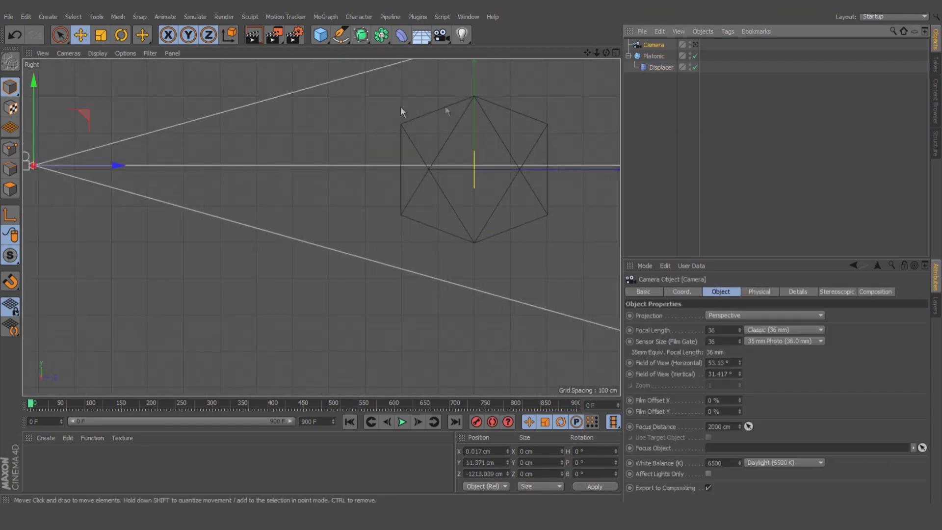
Draw the L-shaped backdrop profile spline in the side view
{"action": "scroll", "coordinate": [273, 231], "scroll_direction": "down", "scroll_amount": 3}
{"action": "left_click", "coordinate": [340, 35]}
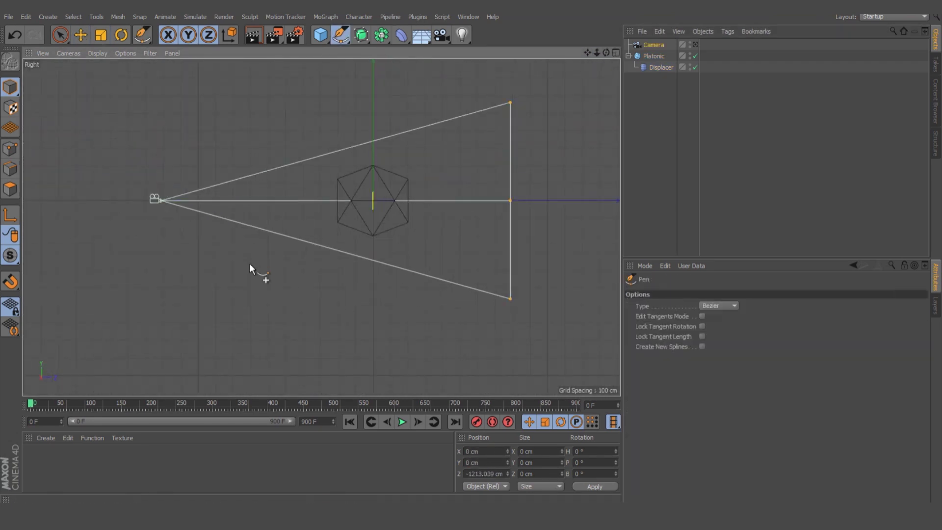
{"action": "left_click", "coordinate": [483, 123]}
{"action": "key", "text": "space"}
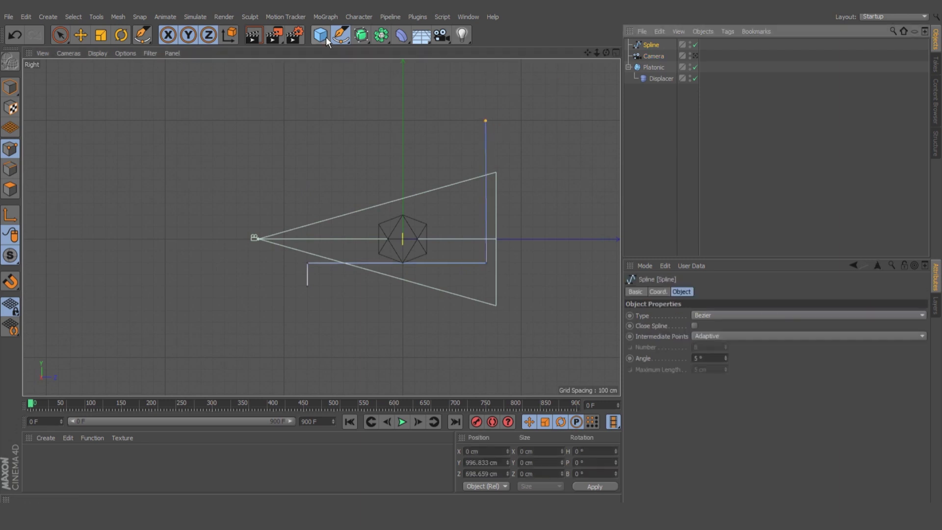
{"action": "scroll", "coordinate": [462, 277], "scroll_direction": "up", "scroll_amount": 5}
Chamfer the spline's corners to 53.5 cm and extrude it into a 2500 cm backdrop
{"action": "key", "text": "m"}
{"action": "key", "text": "s"}
{"action": "left_click_drag", "start_coordinate": [66, 228], "coordinate": [88, 228]}
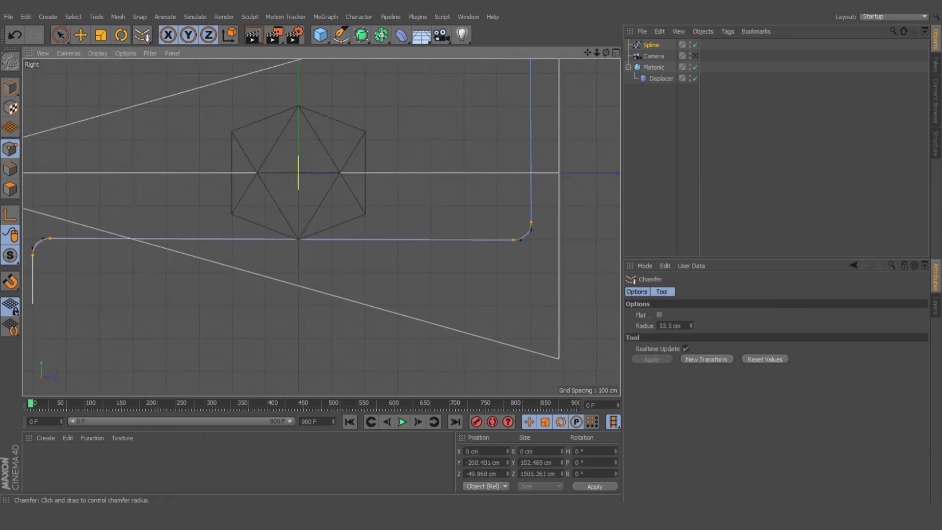
{"action": "key", "text": "F1"}
{"action": "left_click", "coordinate": [362, 35], "text": "alt"}
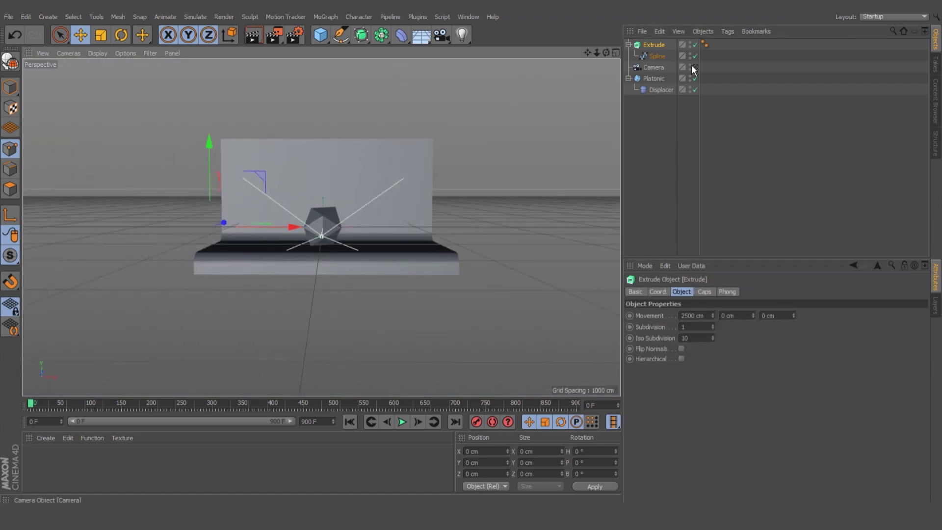
Create a glass material with Color off and Diamond-preset Transparency on
{"action": "left_click", "coordinate": [695, 66]}
{"action": "double_click", "coordinate": [44, 463]}
{"action": "left_click", "coordinate": [516, 186]}
{"action": "left_click", "coordinate": [515, 217]}
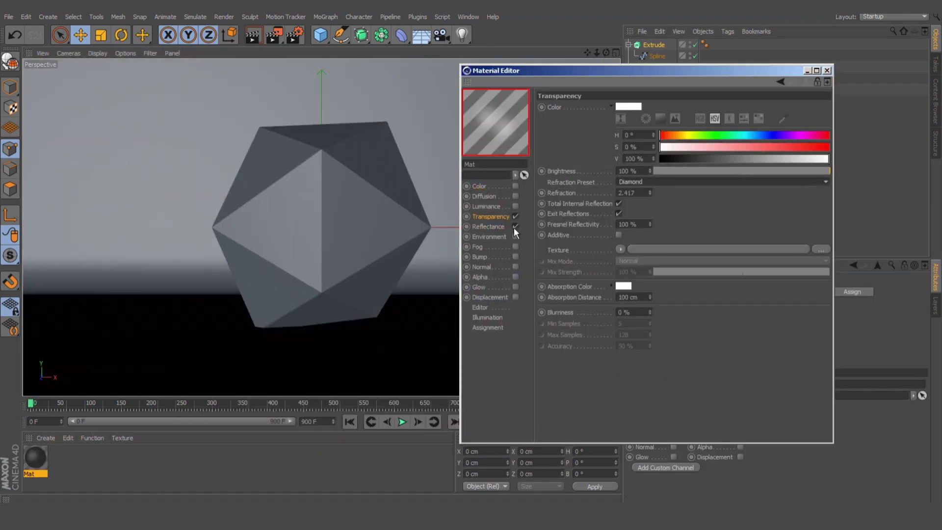
Add an Atom Array wire-frame copy of the icosahedron and view through the camera
{"action": "left_click", "coordinate": [382, 35]}
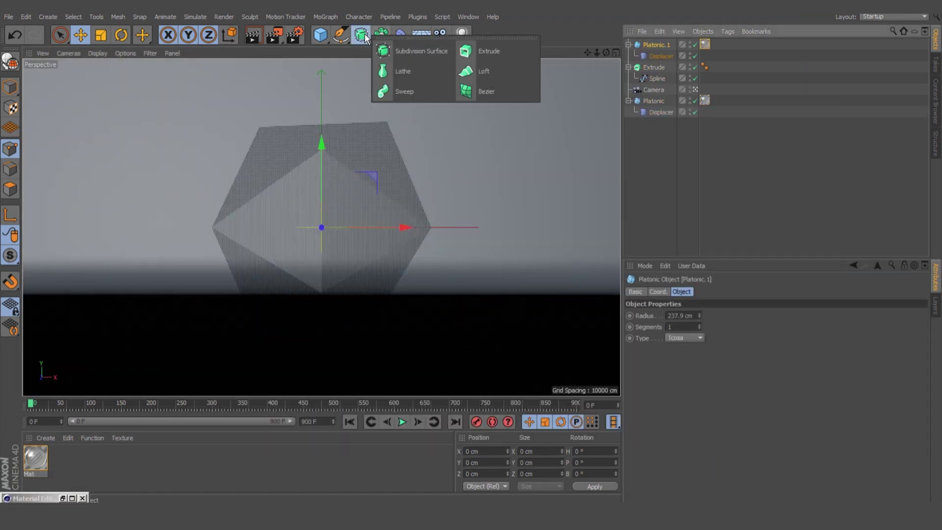
{"action": "left_click", "coordinate": [382, 74], "text": "alt"}
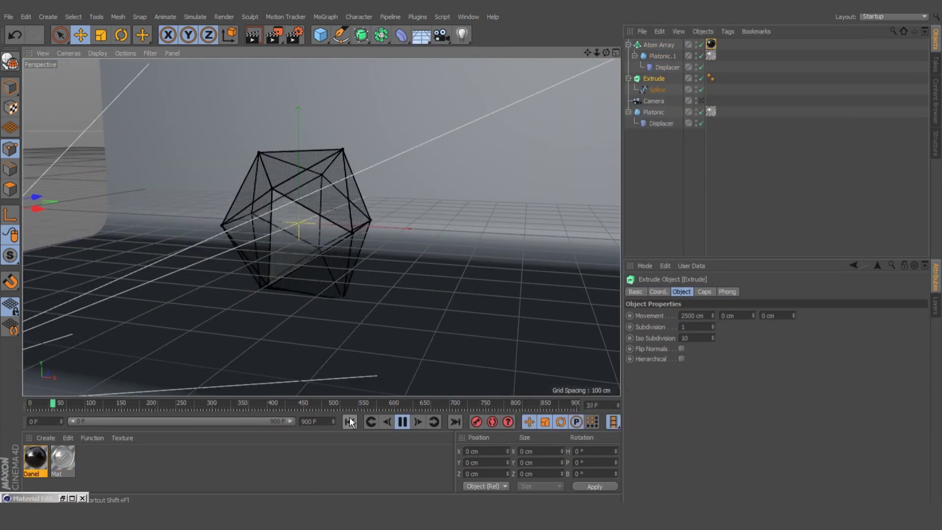
{"action": "left_click", "coordinate": [702, 101]}
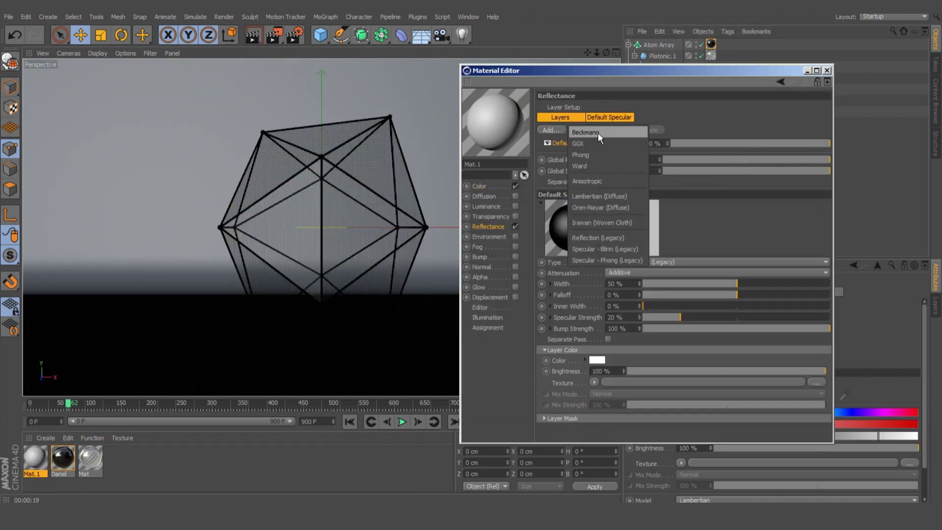
Add a Beckmann reflectance layer and delete the extra material tag from the Extrude backdrop
{"action": "left_click", "coordinate": [598, 133]}
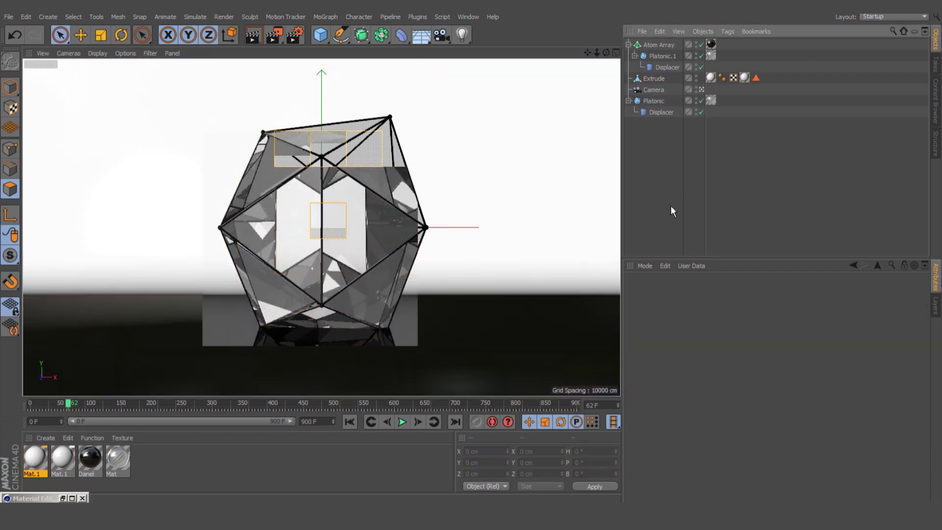
{"action": "left_click", "coordinate": [744, 78]}
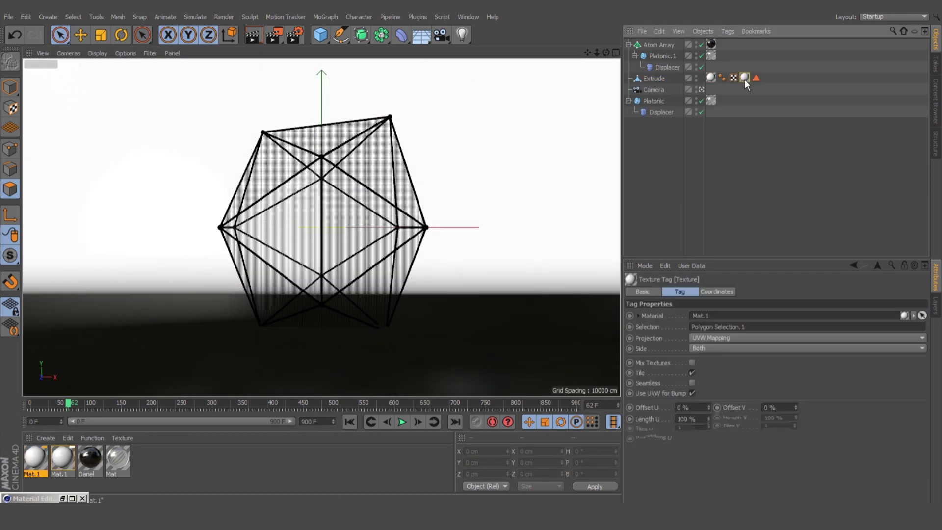
{"action": "key", "text": "Delete"}
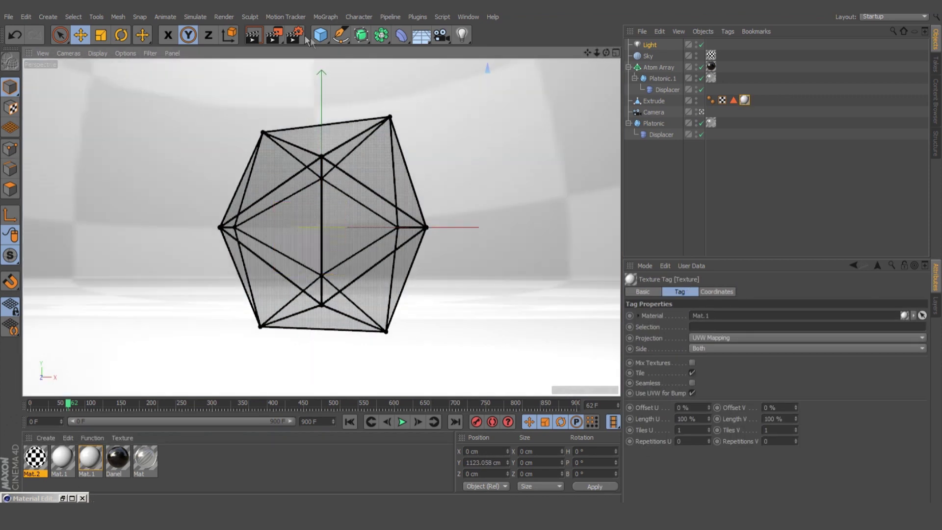
Render a 1280x720 test frame to the Picture Viewer and enlarge it for inspection
{"action": "key", "text": "ctrl+b"}
{"action": "key", "text": "shift+r"}
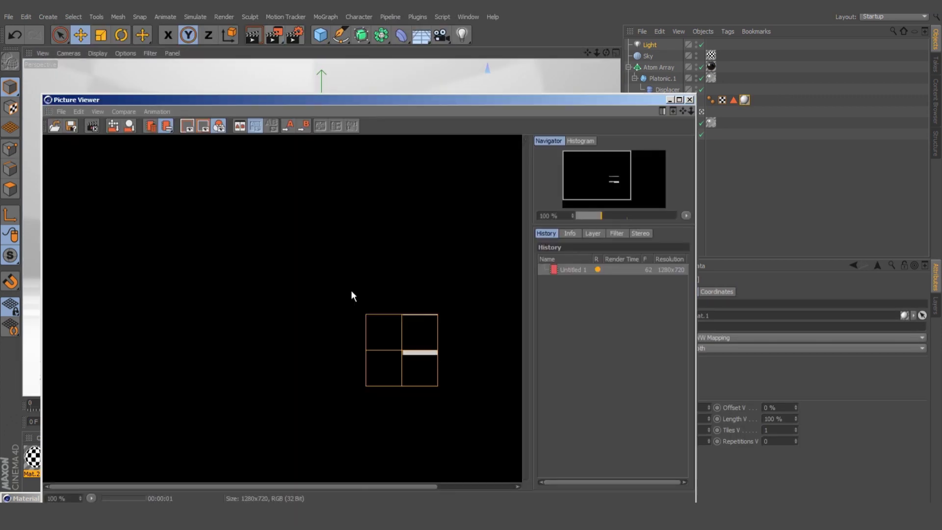
{"action": "left_click", "coordinate": [681, 101]}
{"action": "scroll", "coordinate": [390, 280], "scroll_direction": "up", "scroll_amount": 2}
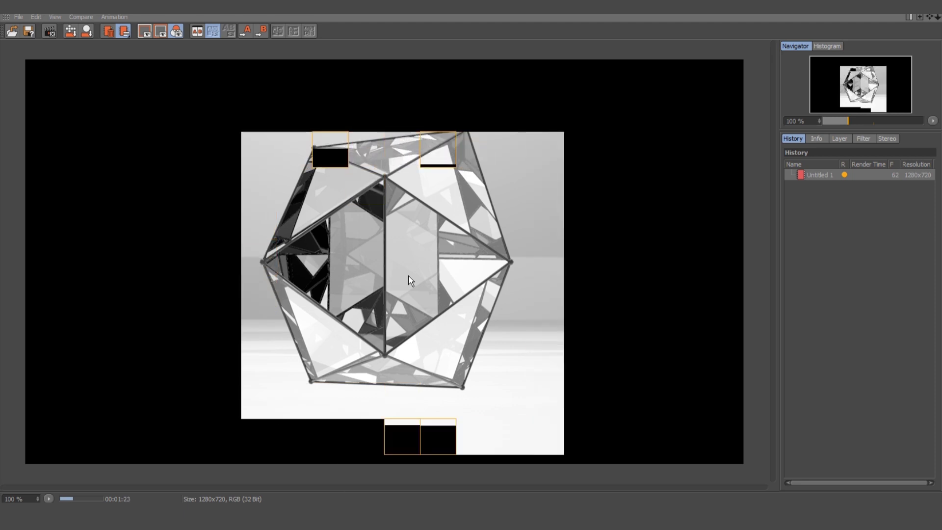
{"action": "scroll", "coordinate": [413, 278], "scroll_direction": "down", "scroll_amount": 1}
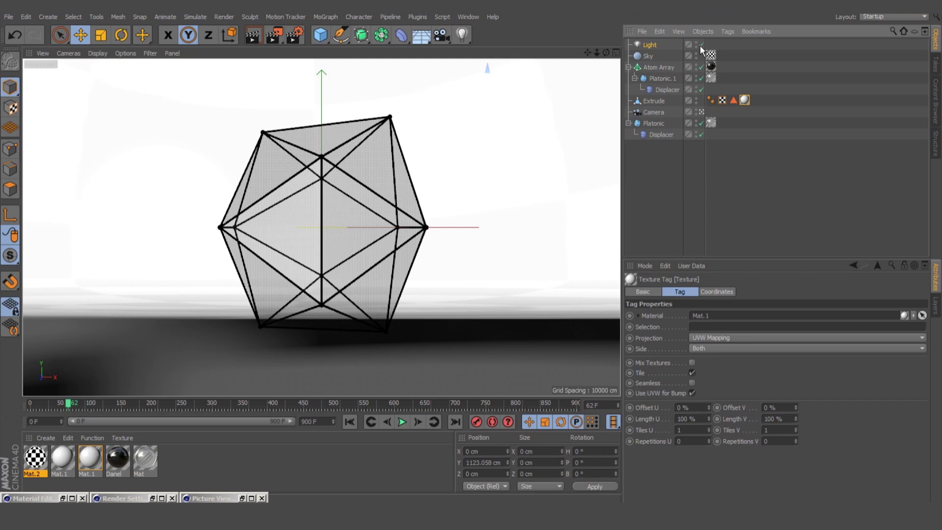
Turn off the light, apply Mat.1 to the Extrude backdrop, and start an interactive viewport render
{"action": "left_click", "coordinate": [700, 44]}
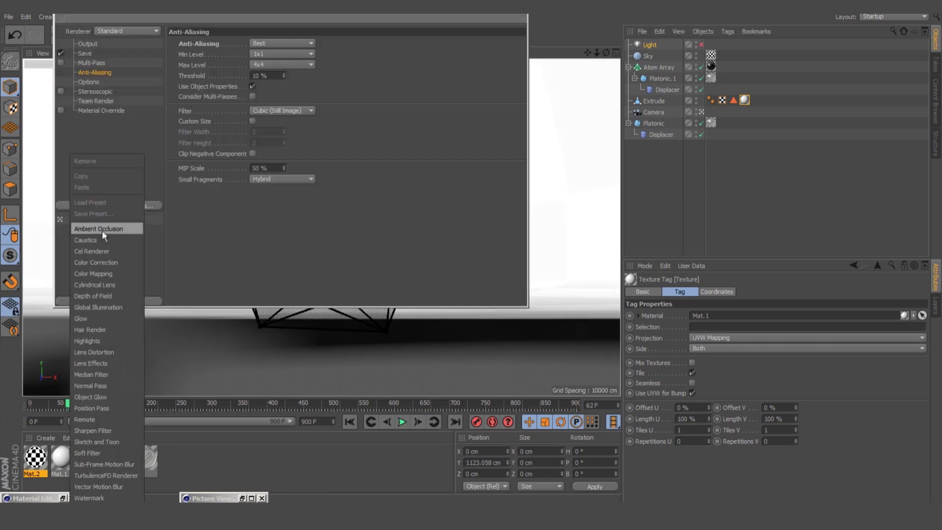
{"action": "left_click", "coordinate": [252, 37]}
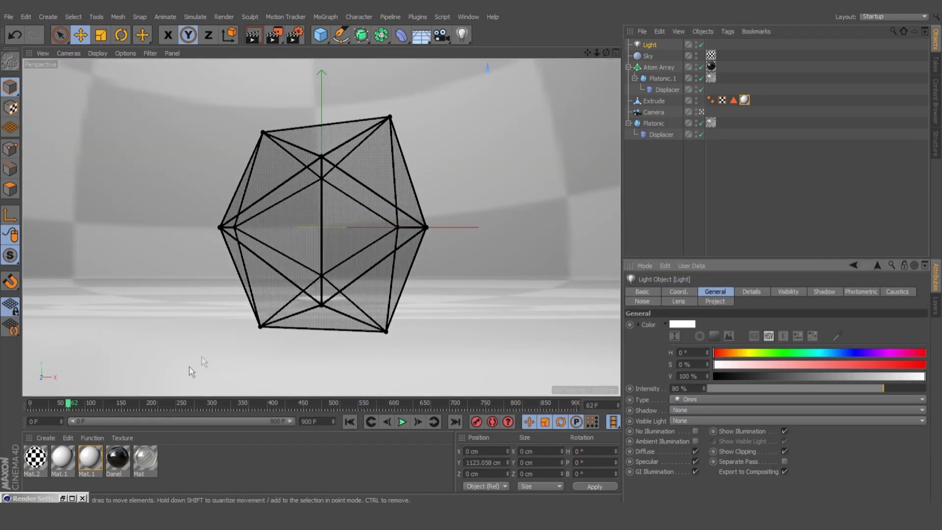
{"action": "left_click", "coordinate": [654, 101]}
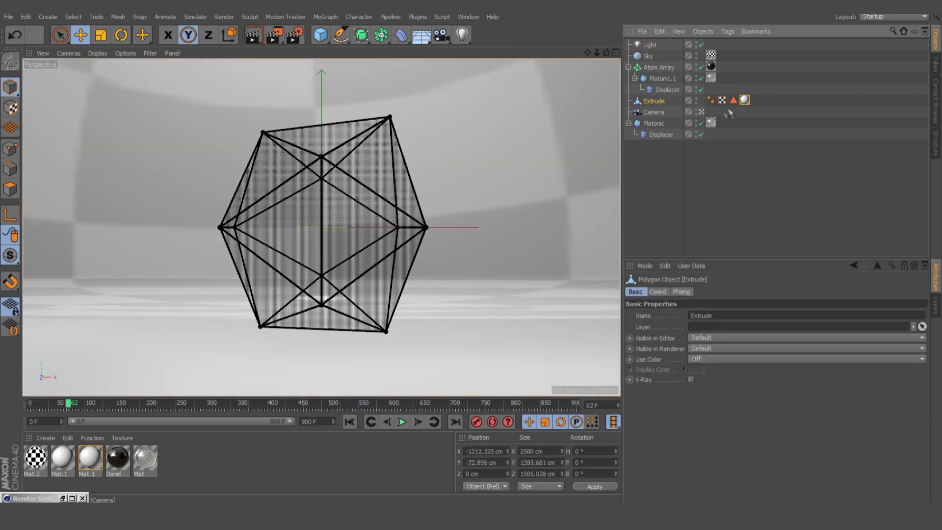
{"action": "left_click", "coordinate": [744, 99]}
{"action": "double_click", "coordinate": [62, 459]}
{"action": "left_click_drag", "start_coordinate": [62, 459], "coordinate": [242, 368]}
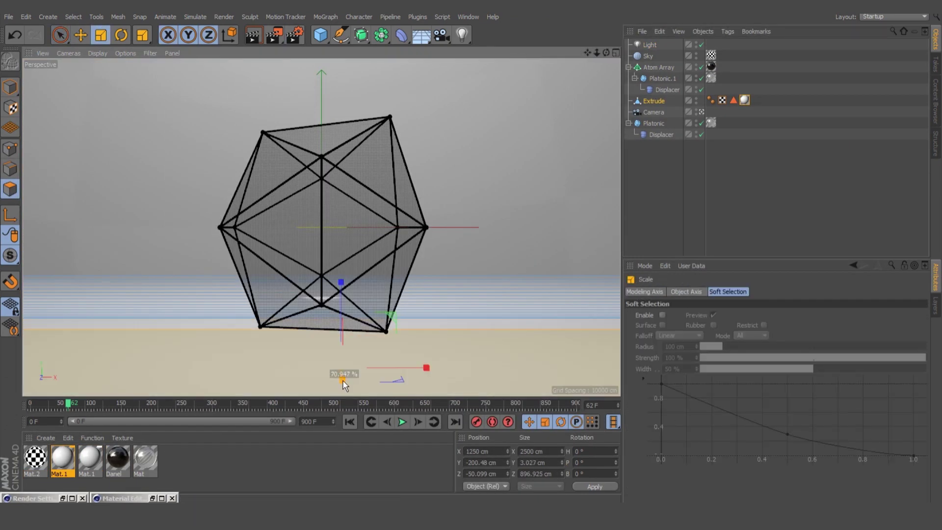
{"action": "left_click", "coordinate": [644, 234]}
{"action": "key", "text": "ctrl+r"}
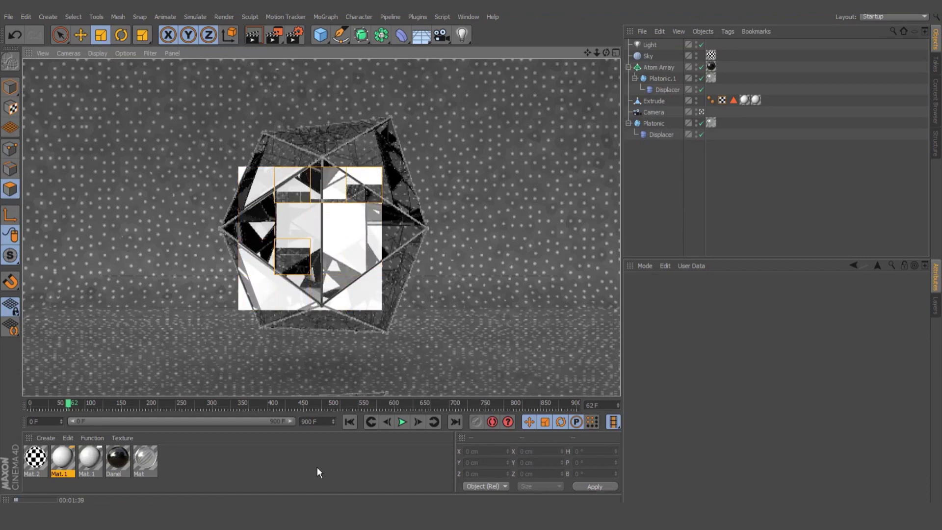
Collapse the material editor and run a viewport test render, then stop it
{"action": "double_click", "coordinate": [117, 459]}
{"action": "left_click", "coordinate": [748, 41]}
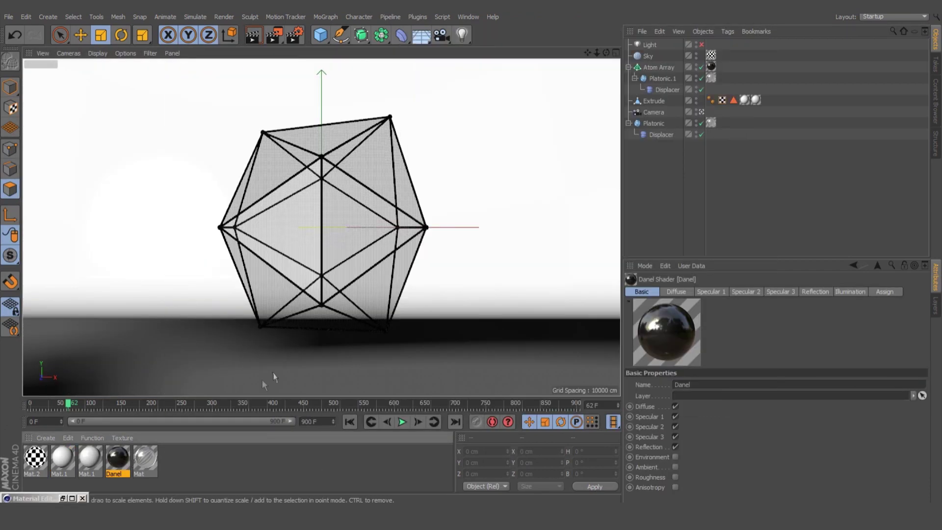
{"action": "key", "text": "ctrl+r"}
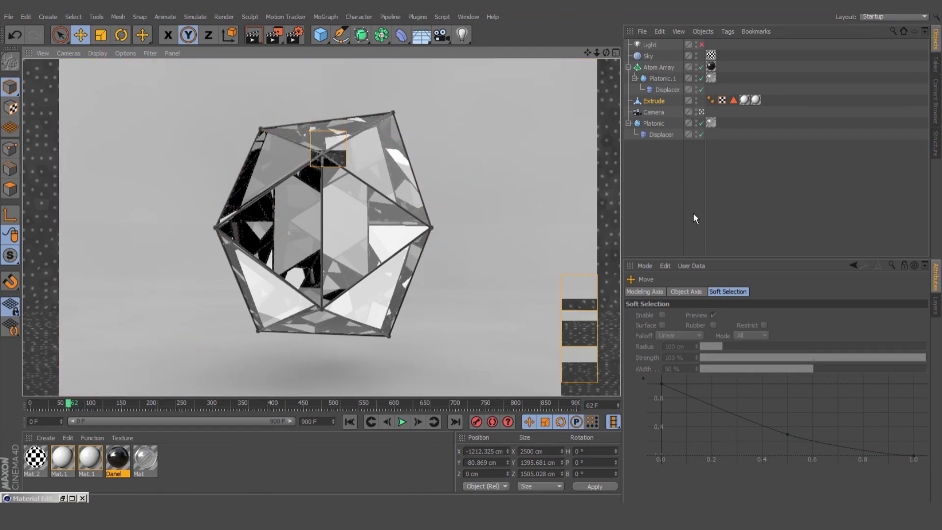
{"action": "key", "text": "Escape"}
Set the render output height to 1080 for a 1920 x 1080 frame
{"action": "key", "text": "F3"}
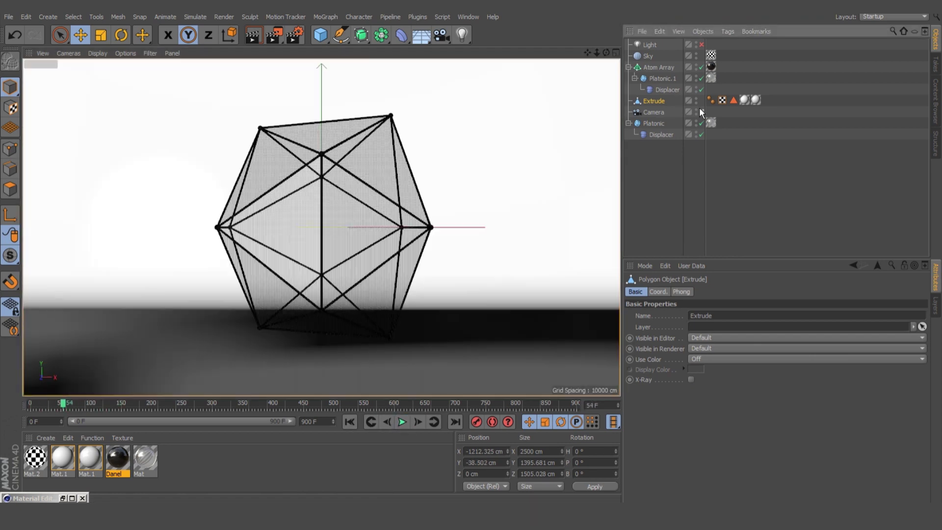
{"action": "type", "text": "1080"}
{"action": "key", "text": "Return"}
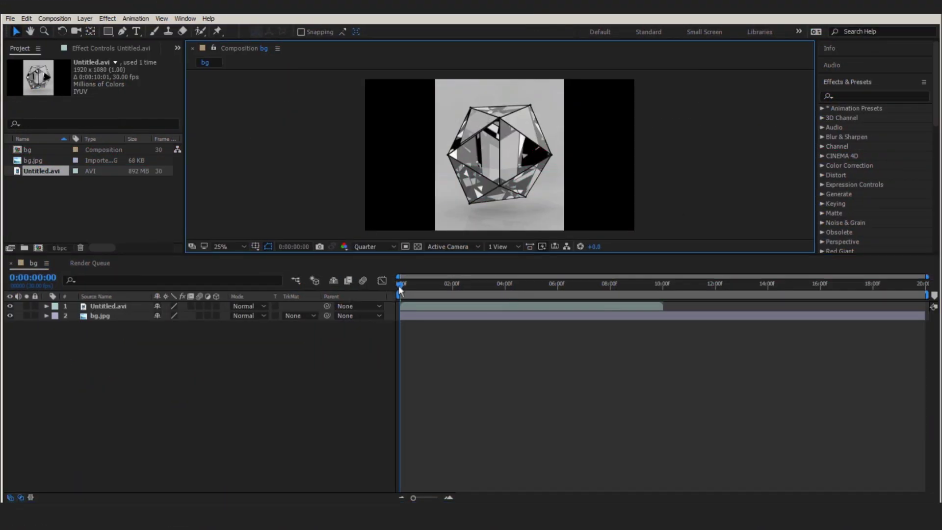
Apply CC HexTile with radius 300 to Untitled.avi and delete the bg.jpg layer
{"action": "key", "text": "space"}
{"action": "left_click", "coordinate": [100, 315]}
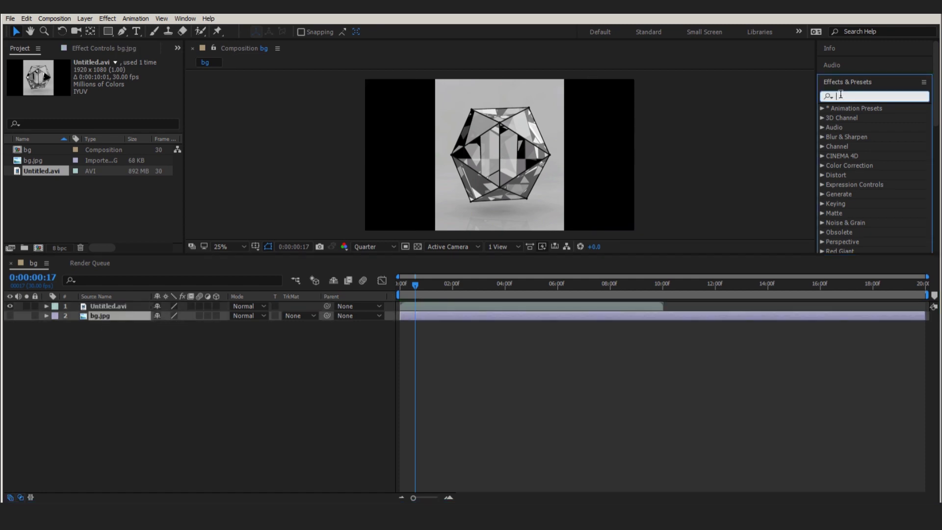
{"action": "left_click", "coordinate": [873, 96]}
{"action": "type", "text": "cc"}
{"action": "scroll", "coordinate": [849, 212], "scroll_direction": "down", "scroll_amount": 5}
{"action": "scroll", "coordinate": [849, 207], "scroll_direction": "down", "scroll_amount": 2}
{"action": "left_click_drag", "start_coordinate": [862, 163], "coordinate": [500, 155]}
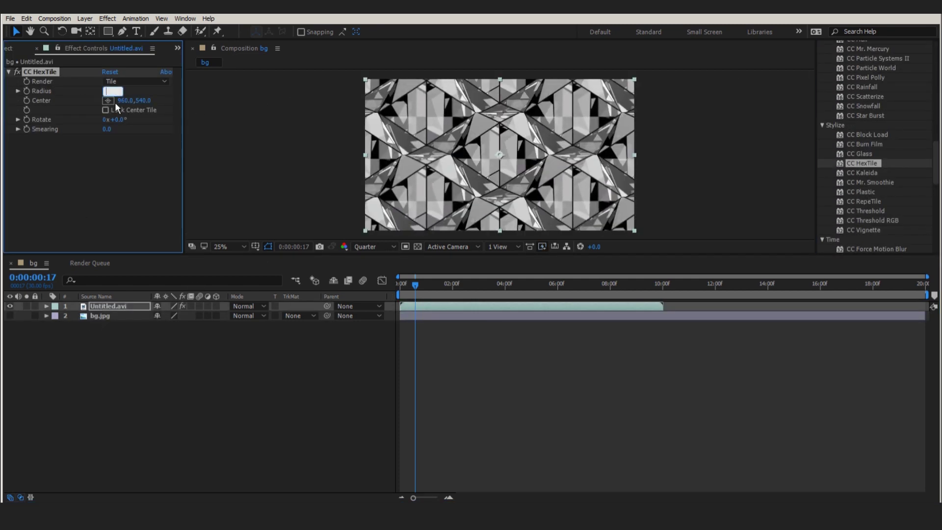
{"action": "left_click", "coordinate": [401, 284]}
{"action": "key", "text": "Delete"}
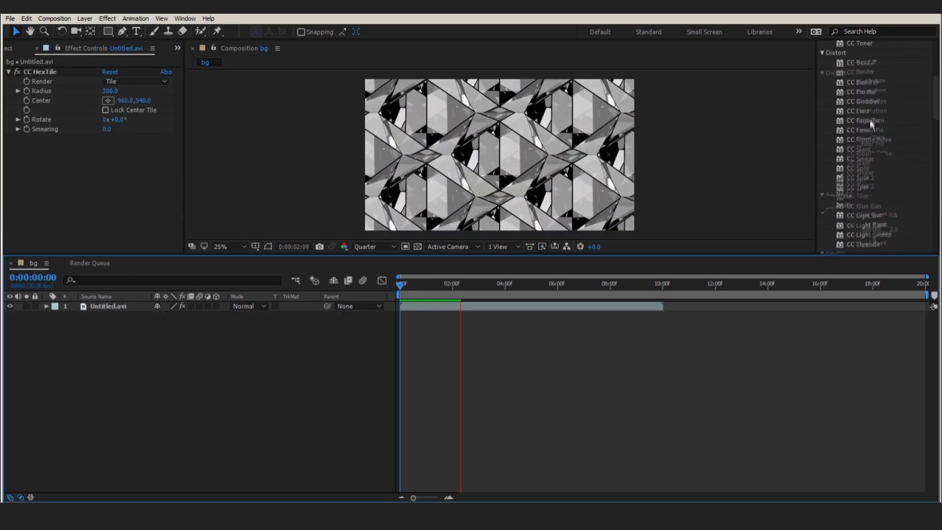
Set the CC Toner midtones to a neutral grey and preview the toned tiles
{"action": "left_click", "coordinate": [108, 177]}
{"action": "left_click", "coordinate": [616, 309]}
{"action": "left_click", "coordinate": [841, 234]}
{"action": "key", "text": "space"}
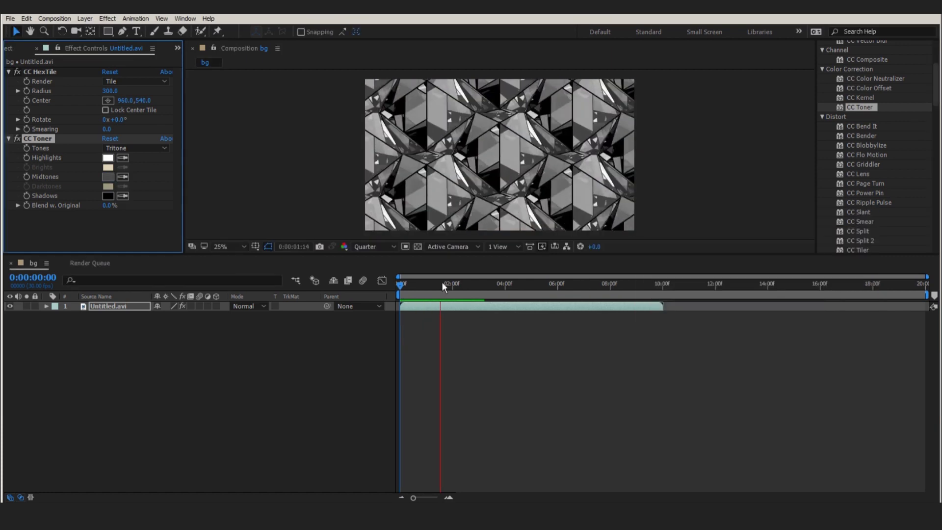
Duplicate the clip layer and slide the copy to start later on the timeline
{"action": "left_click", "coordinate": [401, 286]}
{"action": "left_click", "coordinate": [112, 306]}
{"action": "key", "text": "ctrl+d"}
{"action": "left_click_drag", "start_coordinate": [473, 306], "coordinate": [564, 316]}
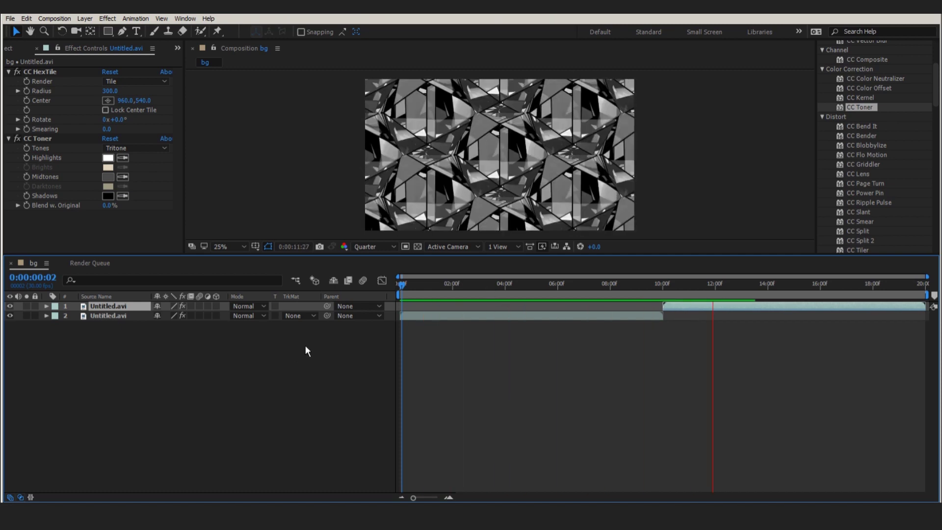
{"action": "left_click", "coordinate": [108, 176]}
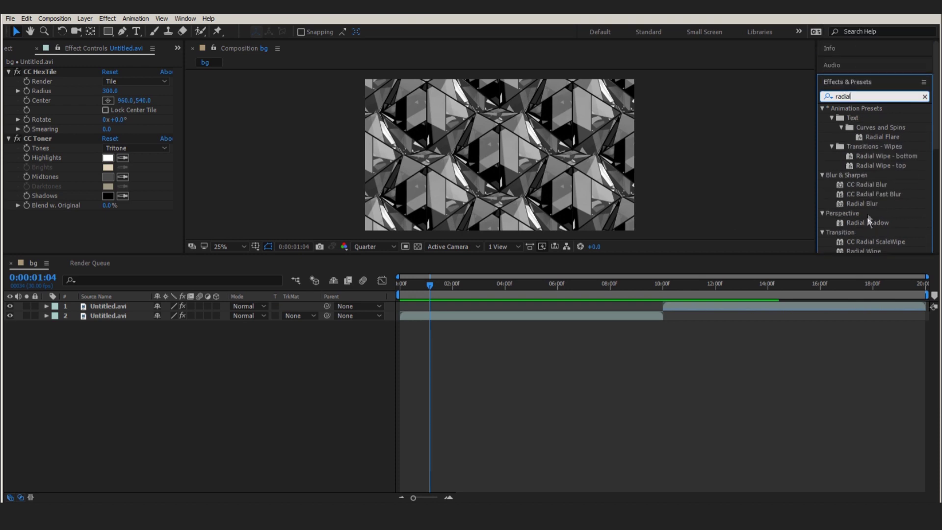
Apply a Zoom Radial Blur of amount 4 to the lower clip and preview it
{"action": "left_click_drag", "start_coordinate": [862, 204], "coordinate": [141, 218]}
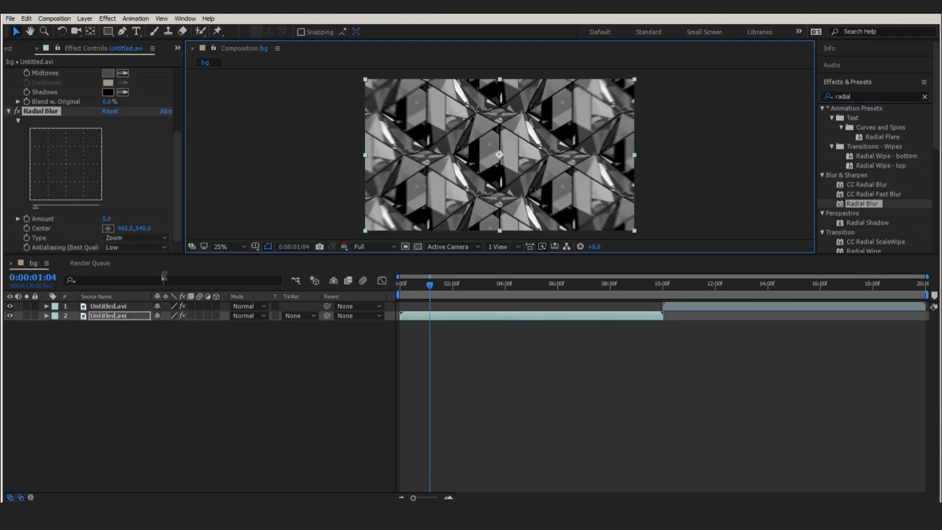
{"action": "key", "text": "Home"}
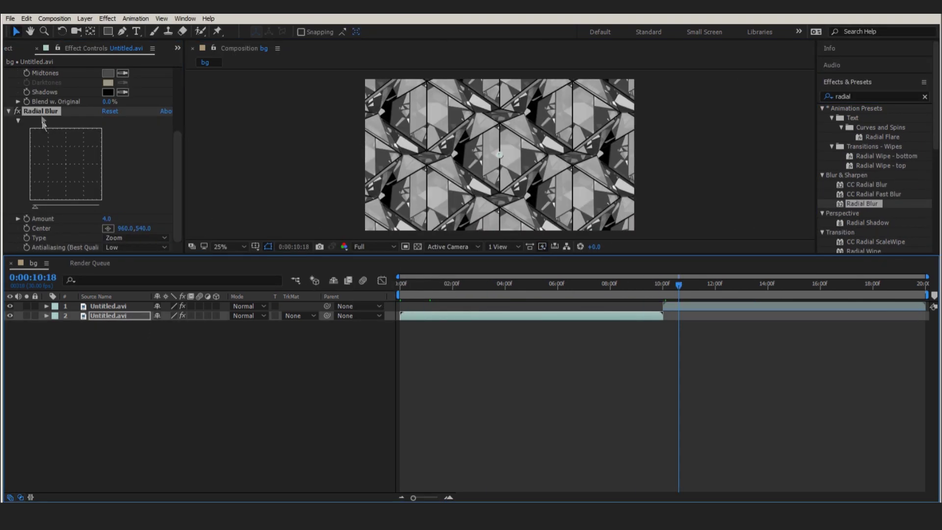
{"action": "key", "text": "space"}
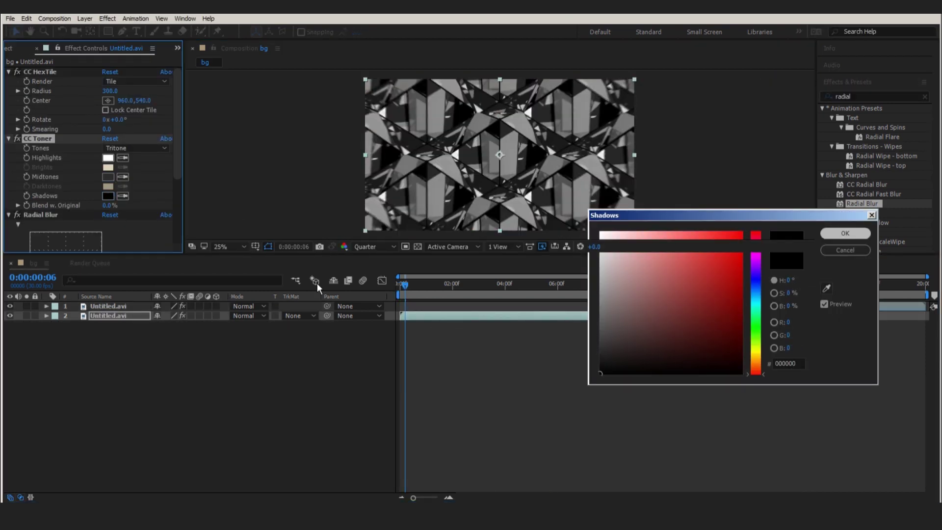
{"action": "key", "text": "Return"}
{"action": "left_click", "coordinate": [395, 283]}
{"action": "key", "text": "space"}
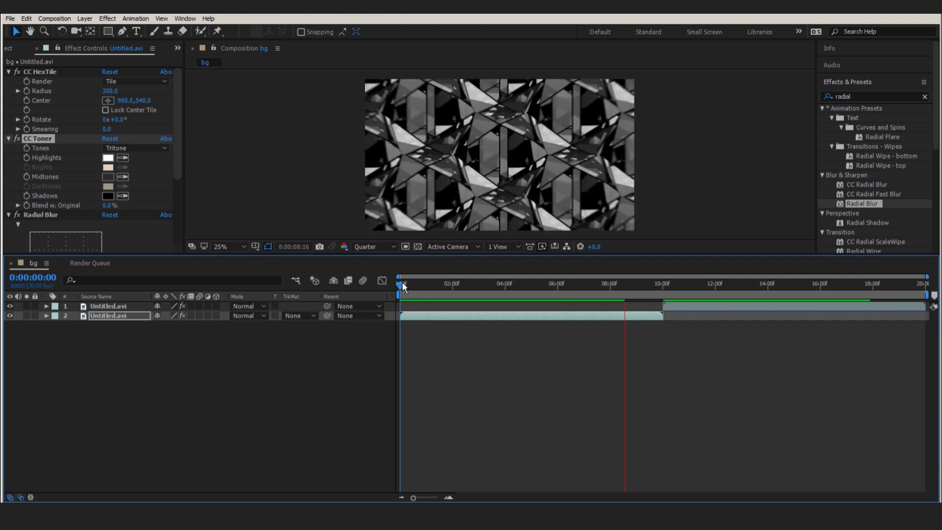
{"action": "left_click", "coordinate": [500, 284]}
Pick Trapcode Starglow with the White Star 2 preset from the filtered effects
{"action": "left_click", "coordinate": [108, 306]}
{"action": "scroll", "coordinate": [142, 217], "scroll_direction": "down", "scroll_amount": 3}
{"action": "left_click", "coordinate": [630, 284]}
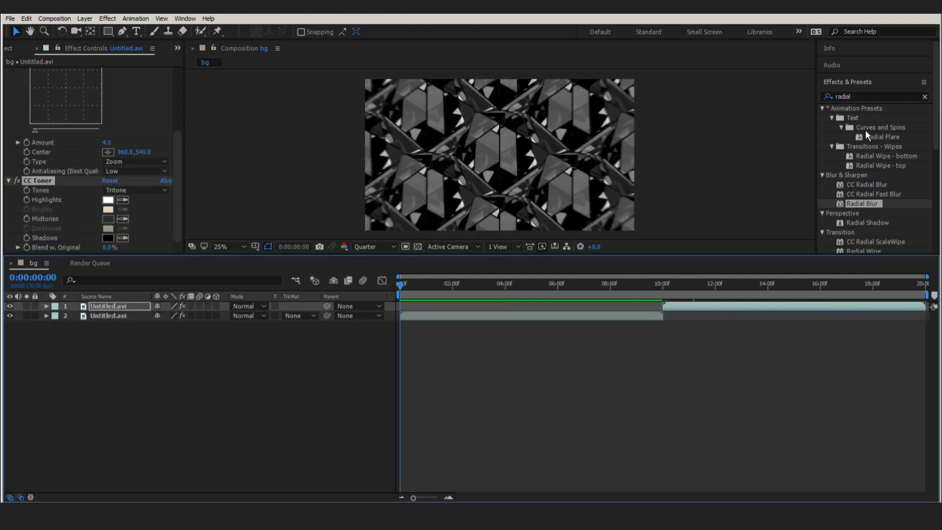
{"action": "scroll", "coordinate": [93, 160], "scroll_direction": "down", "scroll_amount": 2}
{"action": "type", "text": "starg"}
{"action": "left_click", "coordinate": [136, 123]}
Apply Starglow to the lower clip, set Boost Light to 0, and preview the glow
{"action": "left_click", "coordinate": [123, 158]}
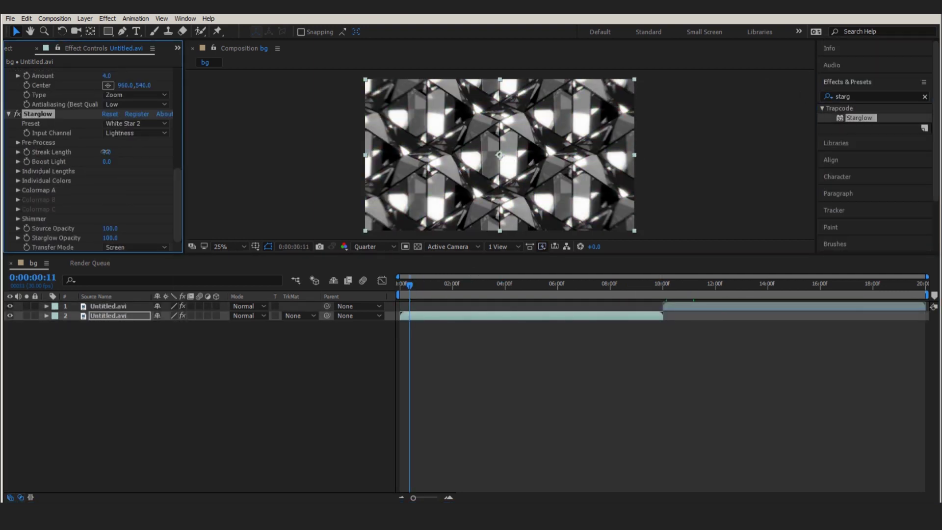
{"action": "left_click_drag", "start_coordinate": [100, 162], "coordinate": [89, 162]}
{"action": "left_click", "coordinate": [396, 287]}
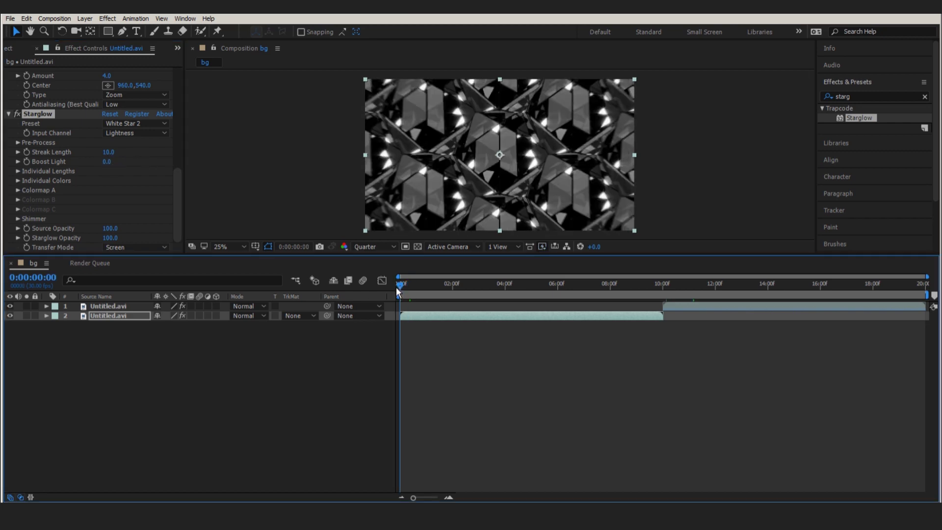
{"action": "key", "text": "space"}
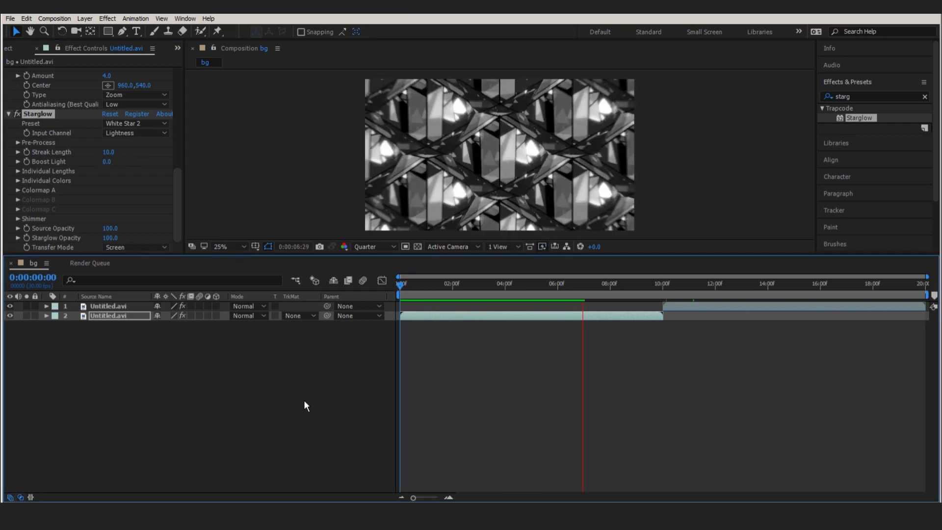
{"action": "left_click", "coordinate": [402, 284]}
{"action": "left_click", "coordinate": [412, 286]}
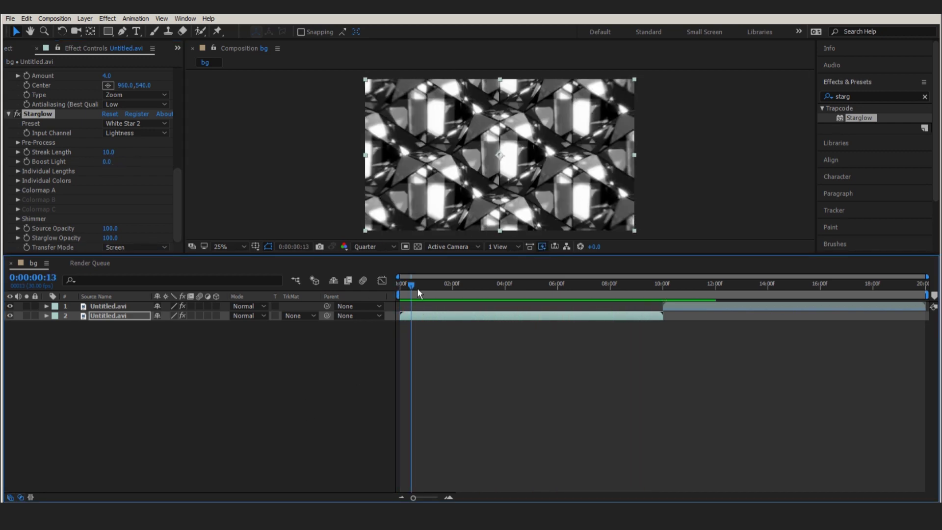
{"action": "key", "text": "space"}
Switch Starglow to the Star Prism preset with streak length 10 and preview it
{"action": "left_click_drag", "start_coordinate": [107, 152], "coordinate": [94, 153]}
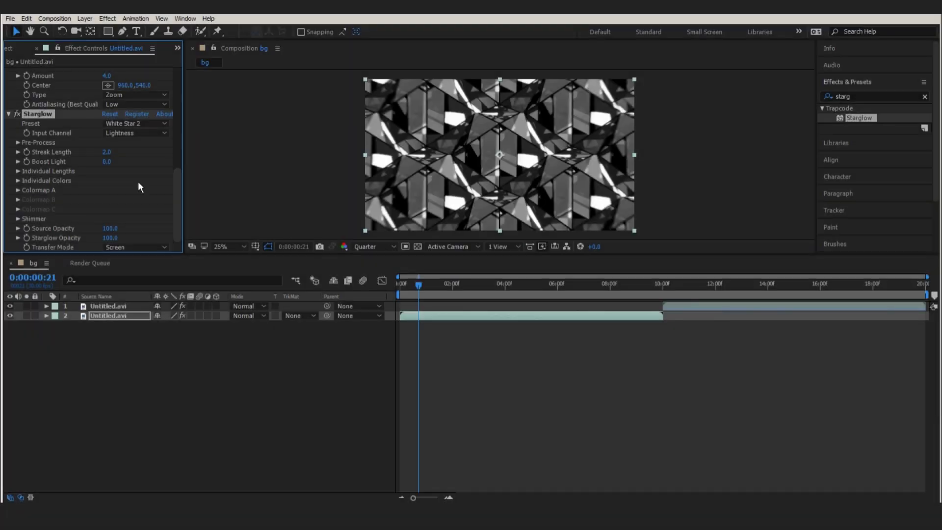
{"action": "left_click", "coordinate": [134, 123]}
{"action": "left_click", "coordinate": [134, 137]}
{"action": "left_click", "coordinate": [396, 284]}
{"action": "key", "text": "space"}
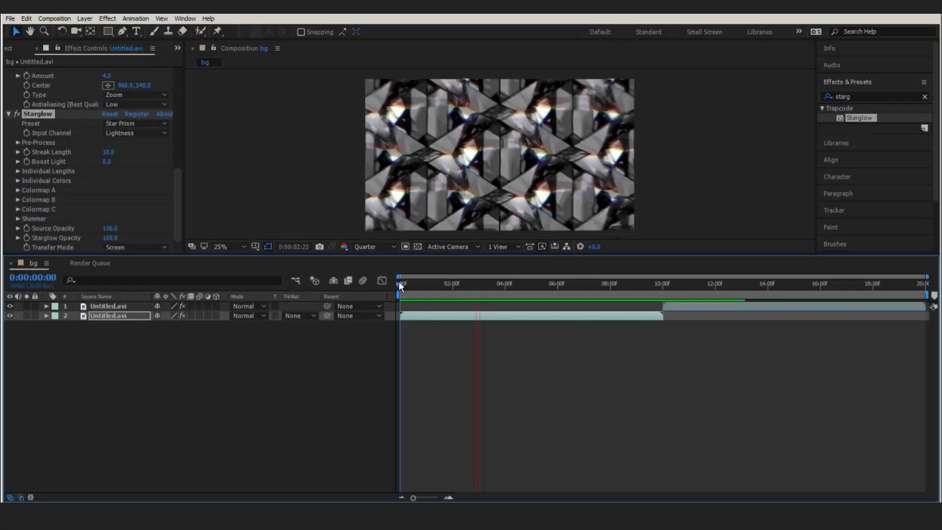
Select the top Untitled.avi layer to preview the starglowed hex-tile animation to the closing logo
{"action": "left_click", "coordinate": [660, 305]}
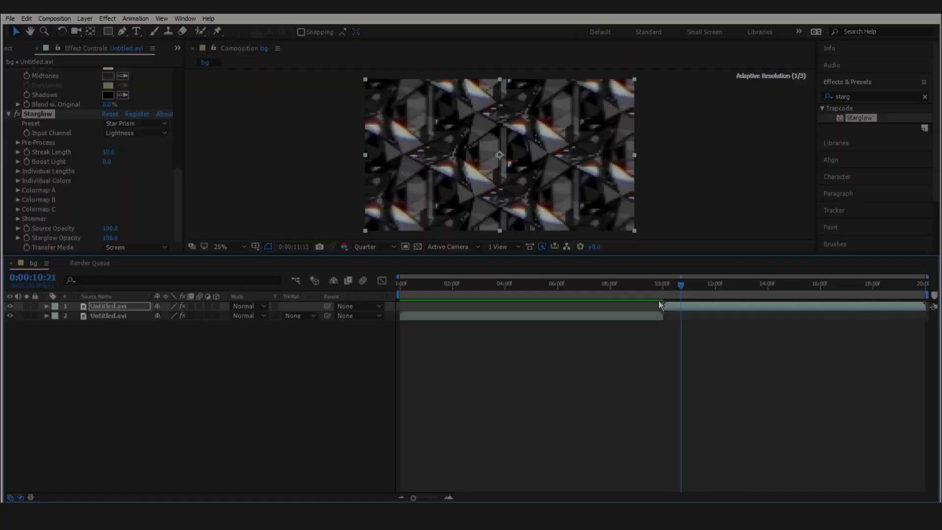